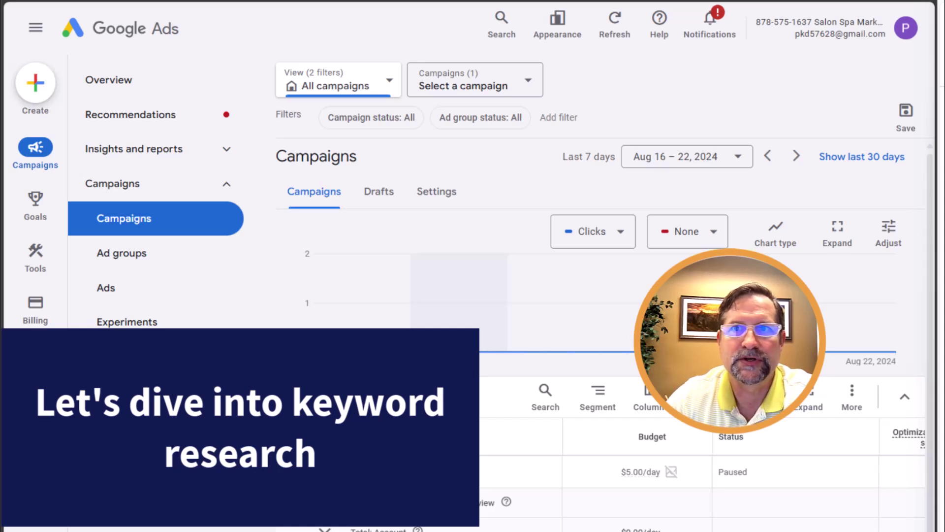
Open Keyword Planner from the Tools > Planning menu
left_click(46, 222)
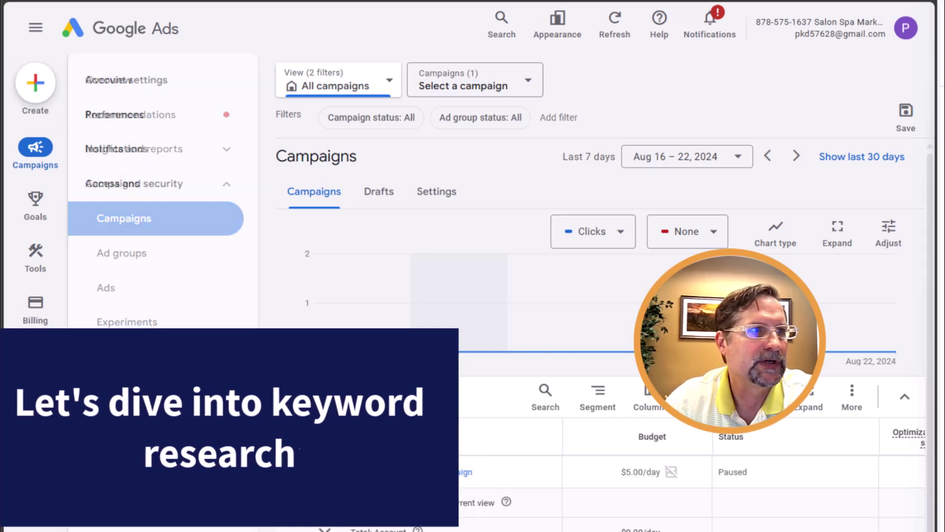
mouse_move(26, 268)
left_click(217, 91)
left_click(164, 114)
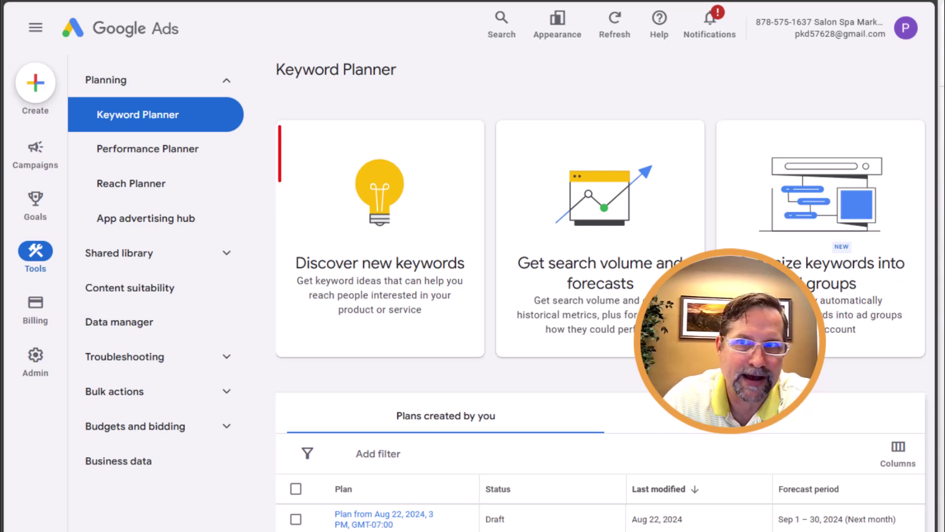
Start discovering new keywords and open the location targeting, currently United States
mouse_move(36, 308)
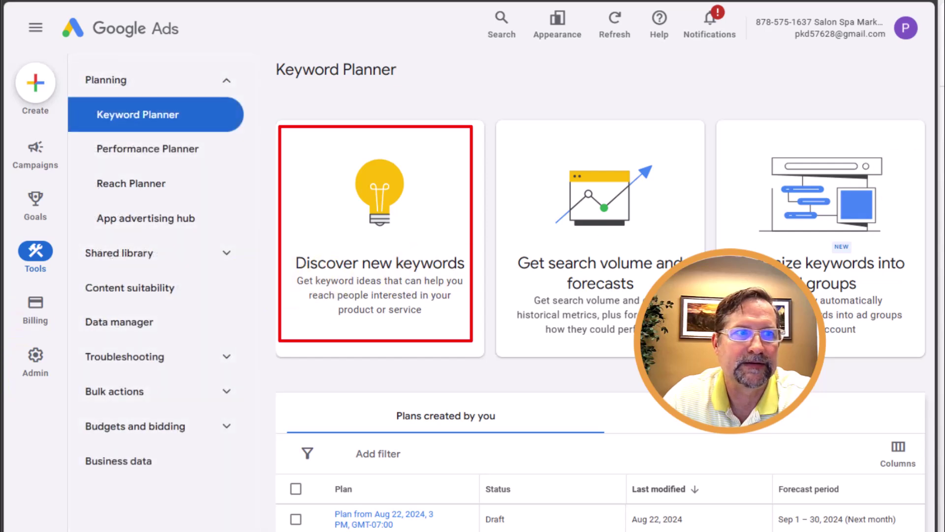
left_click(345, 276)
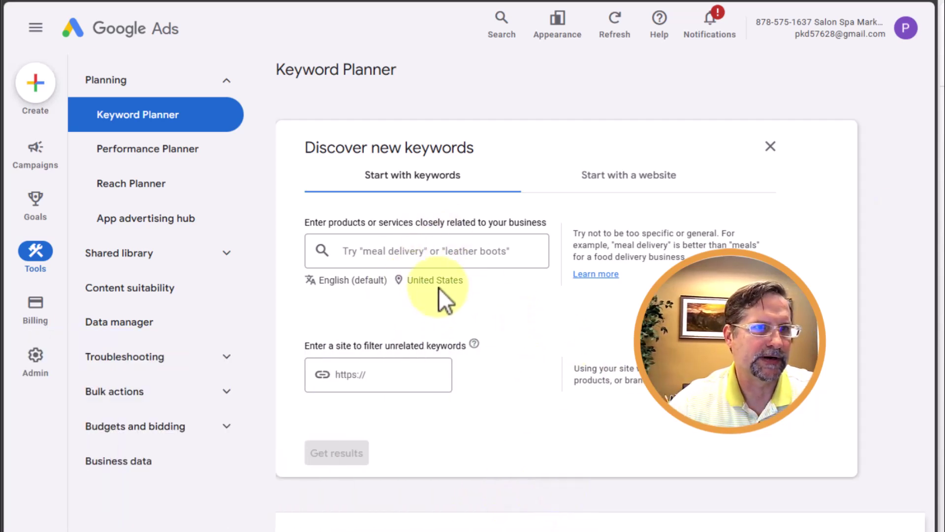
left_click(435, 281)
Replace United States with Temecula and Murrieta, California as target locations and save
left_click(226, 186)
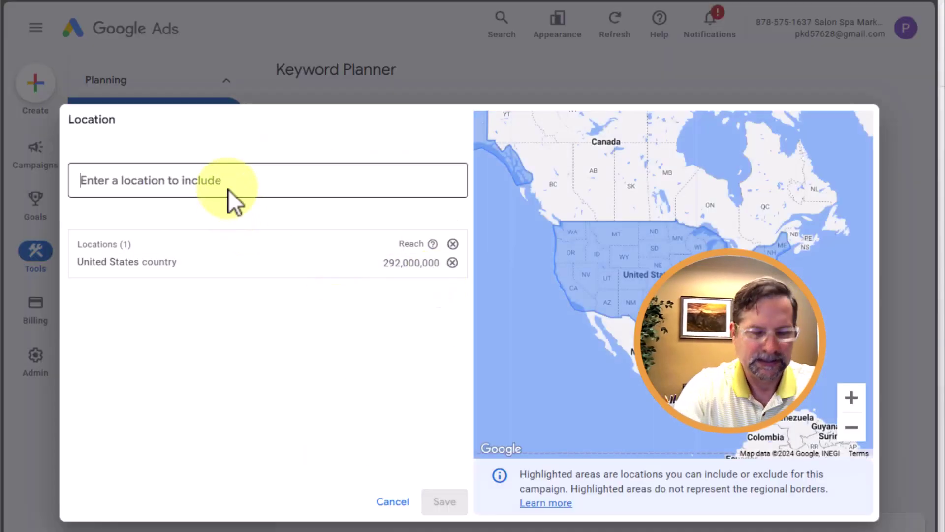
type("Temecula")
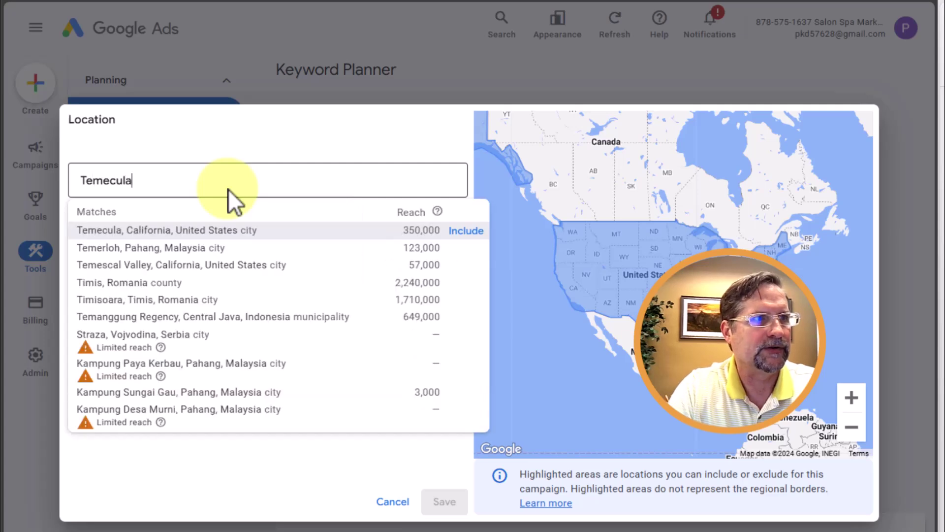
left_click(466, 231)
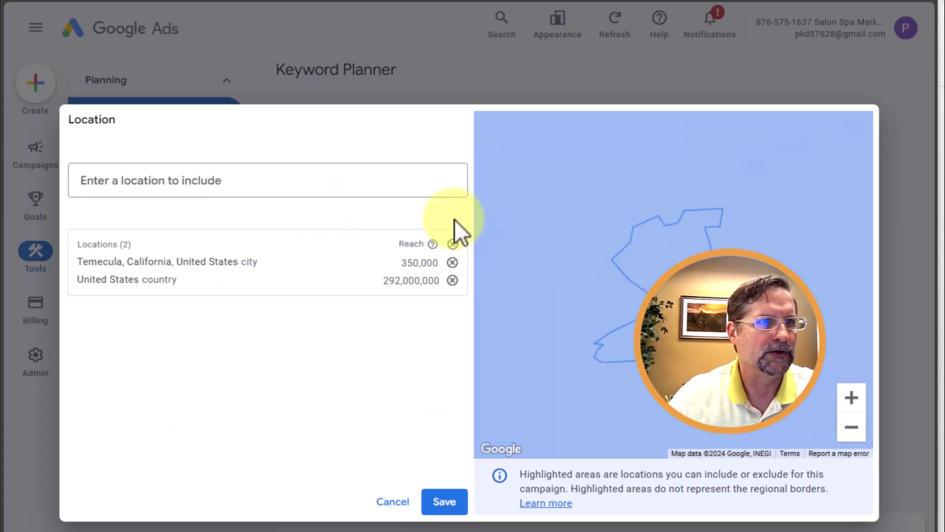
left_click(452, 280)
left_click(226, 183)
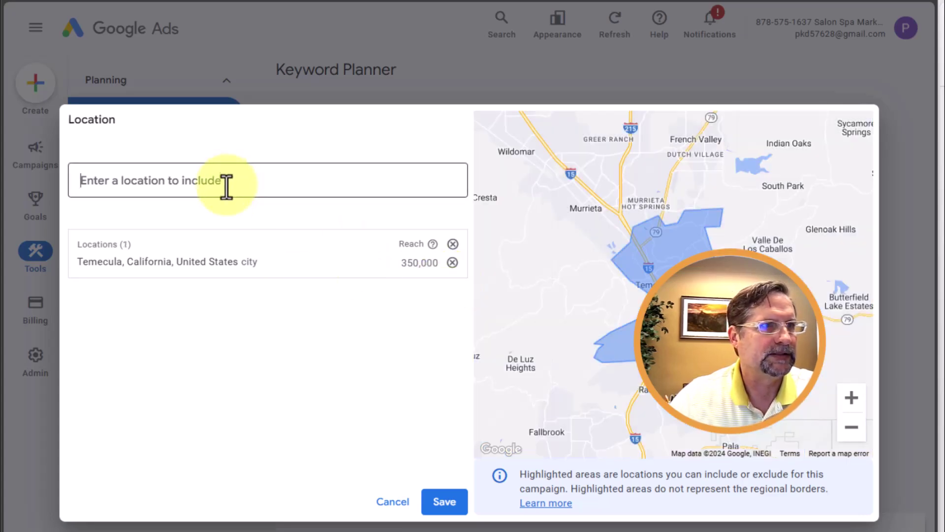
type("murrie")
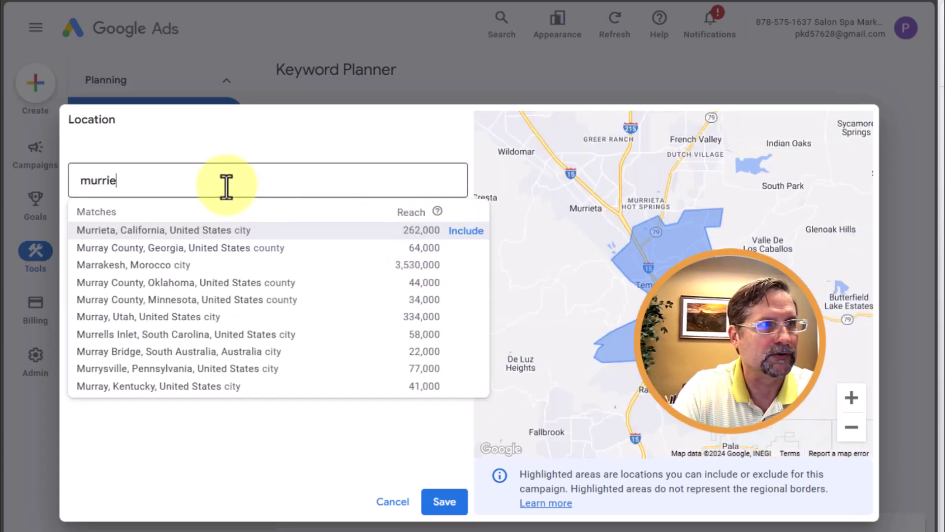
left_click(466, 231)
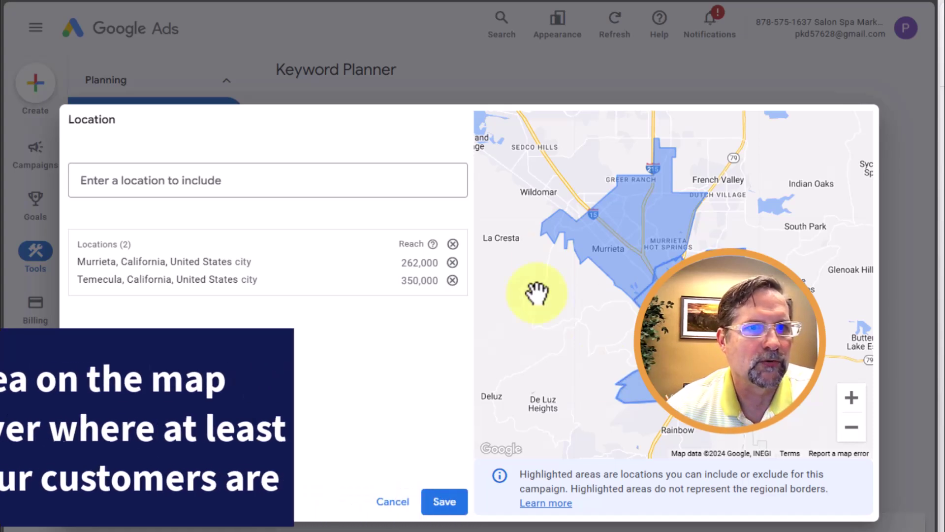
left_click(443, 502)
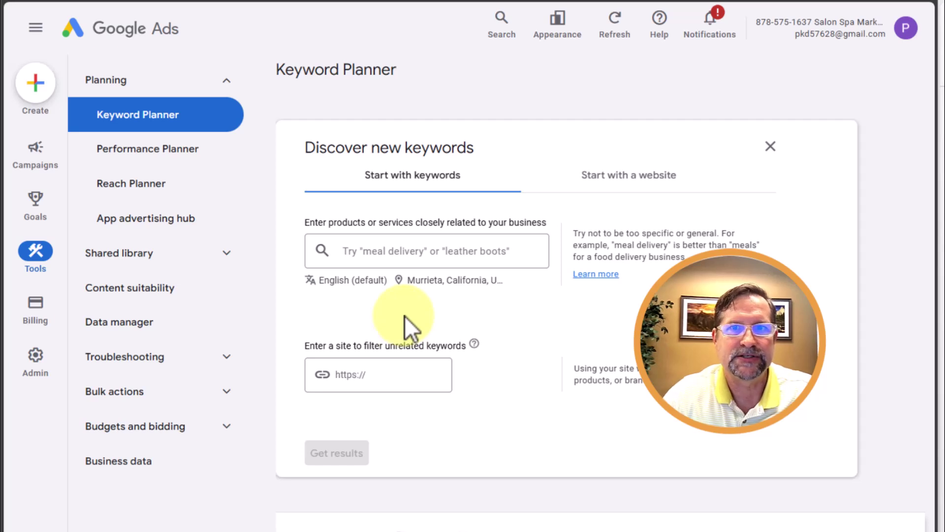
Enter 'lash extension' as the seed keyword and generate keyword ideas
left_click(369, 260)
type("lash extensions")
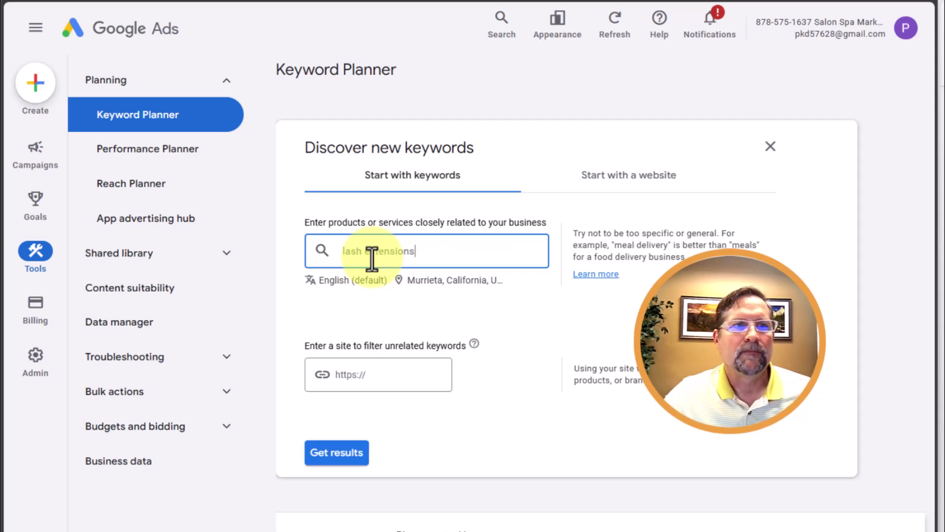
key("Return")
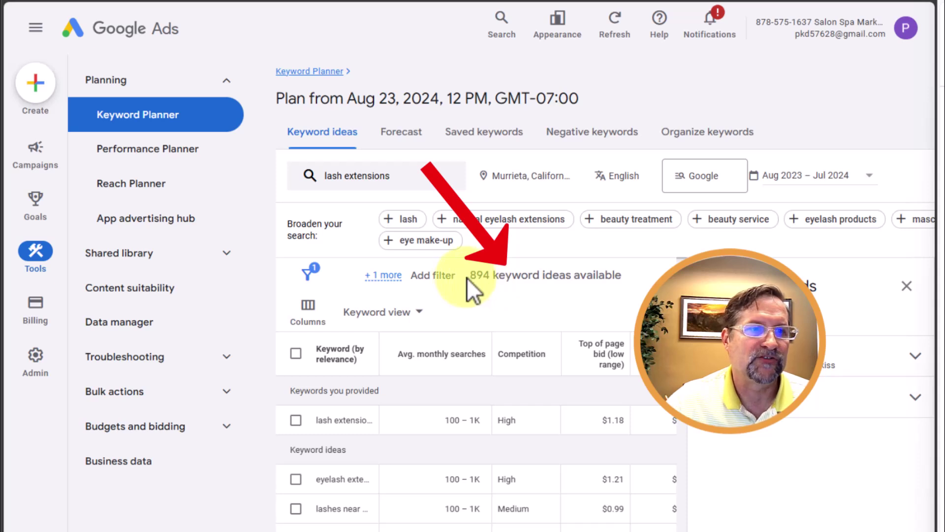
scroll(540, 474, "down", 3)
scroll(538, 475, "down", 5)
scroll(536, 480, "up", 15)
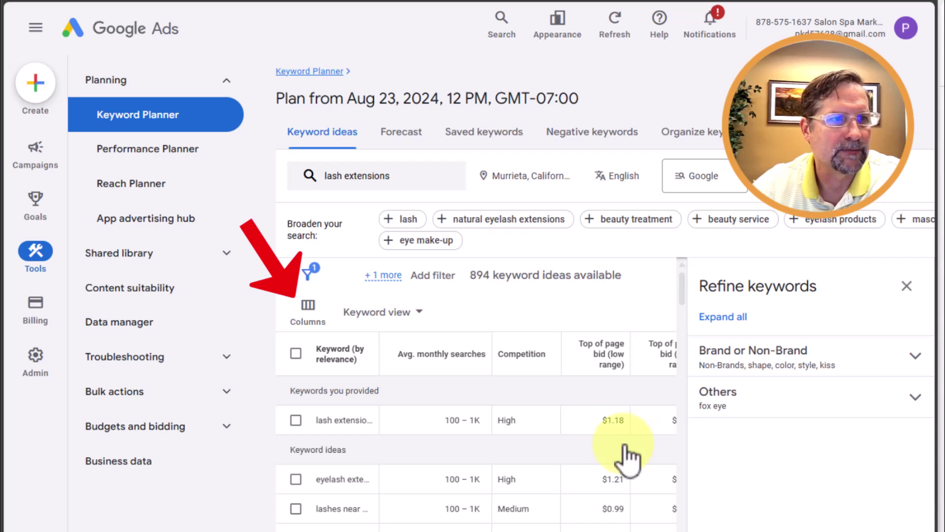
Review the Frequently used and All columns choices in Modify columns
left_click(309, 312)
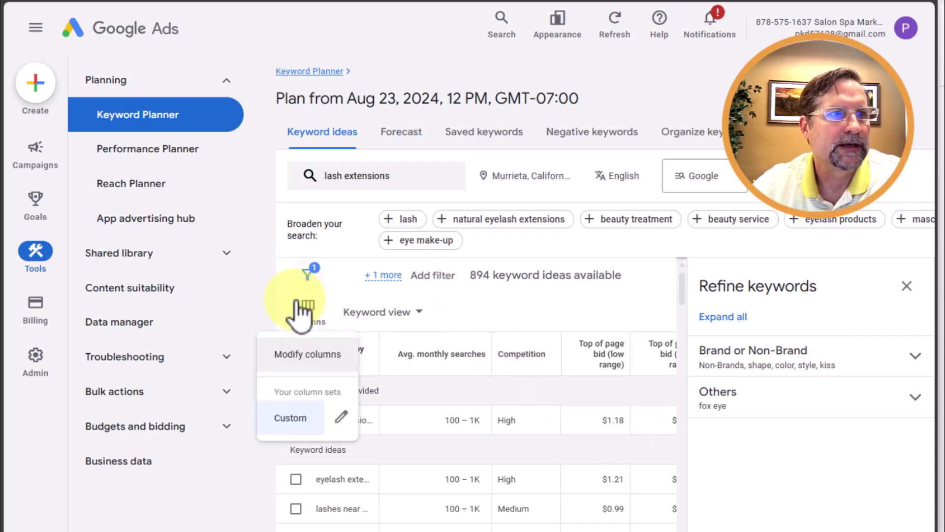
left_click(314, 357)
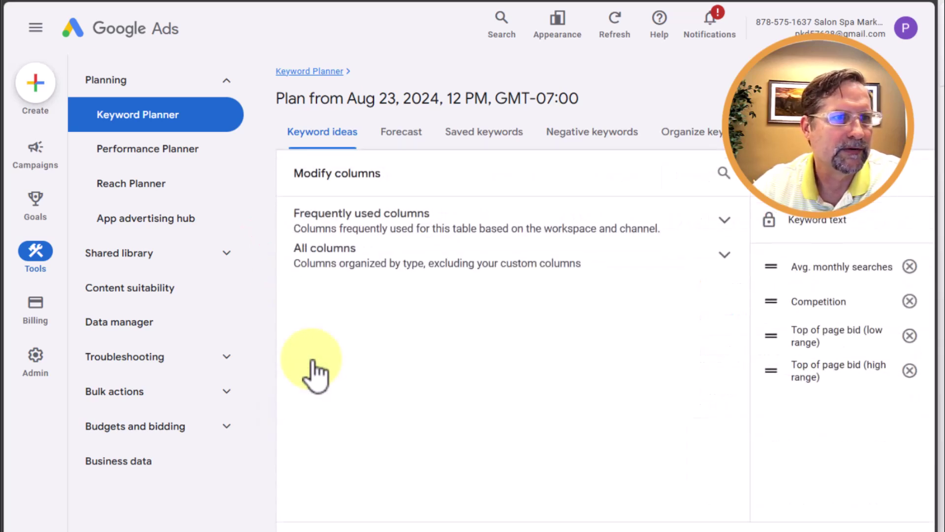
left_click(566, 228)
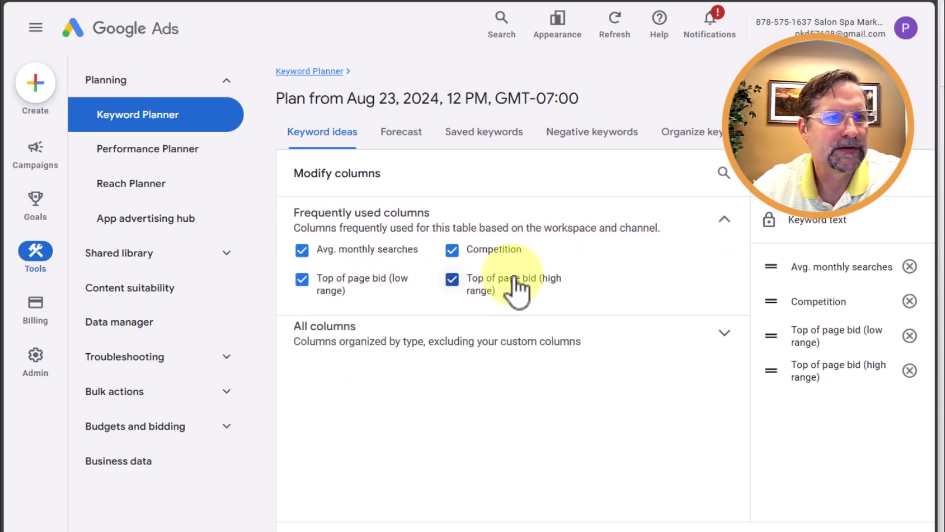
left_click(482, 354)
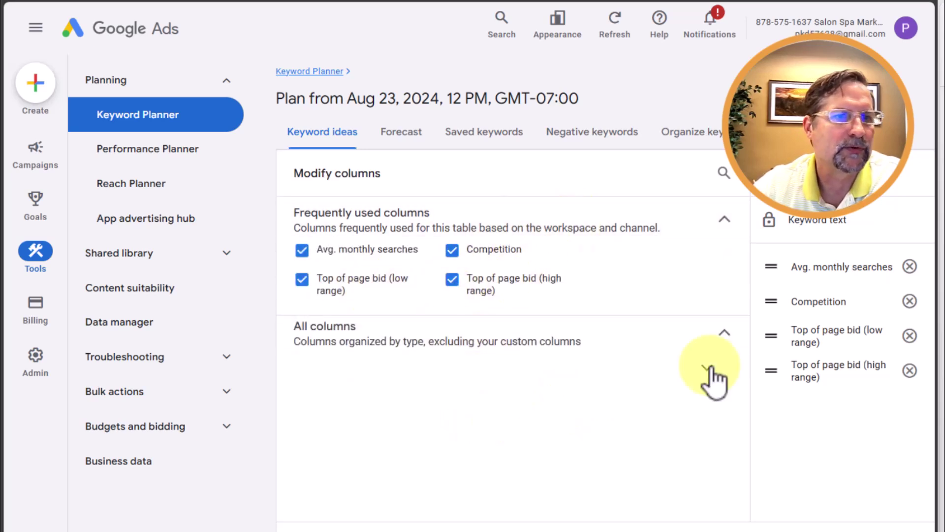
left_click(707, 371)
scroll(566, 408, "down", 2)
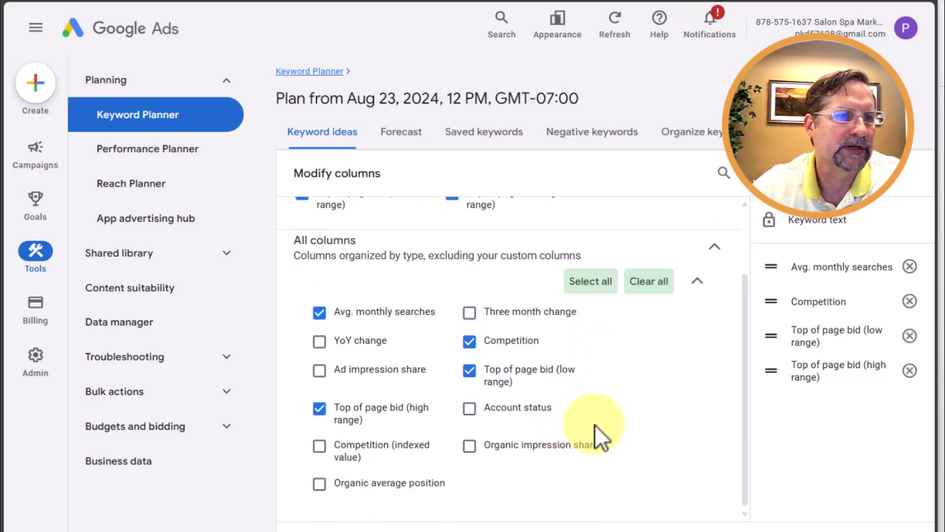
scroll(595, 424, "up", 2)
scroll(598, 427, "down", 2)
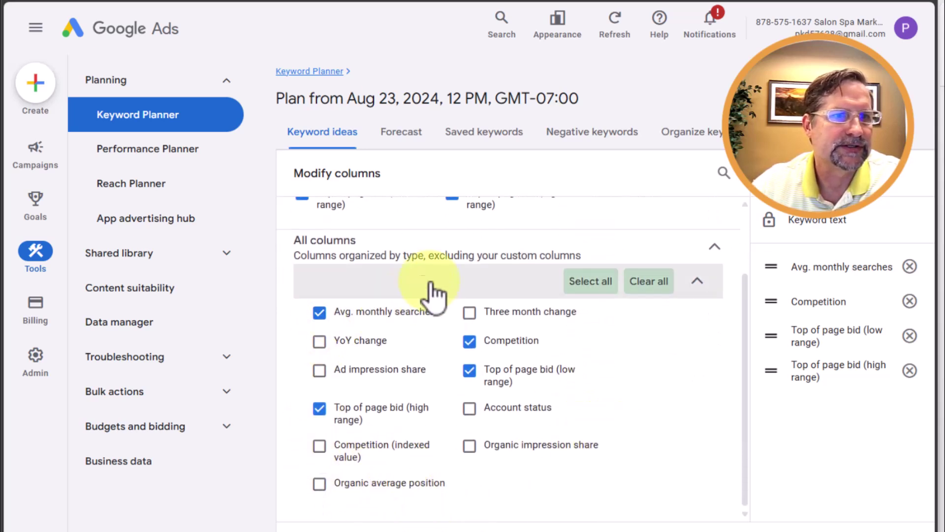
mouse_move(328, 319)
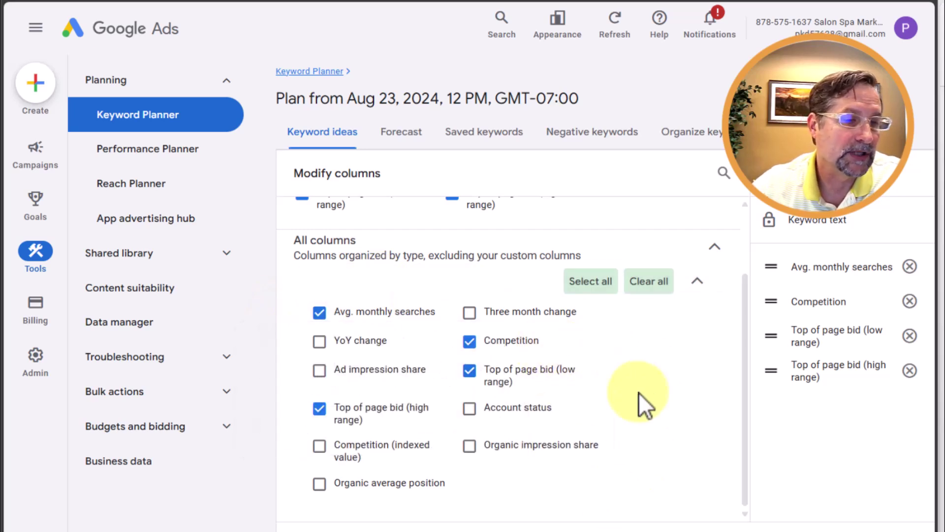
mouse_move(510, 393)
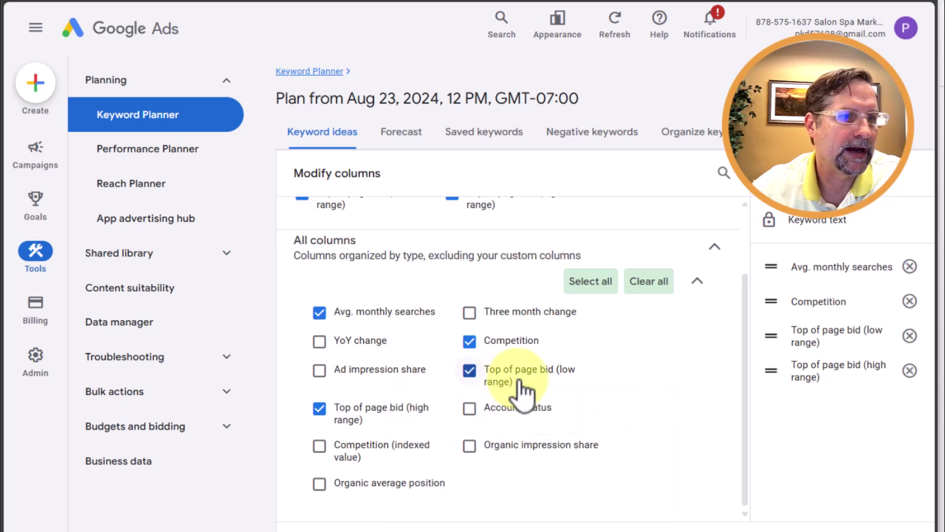
mouse_move(370, 422)
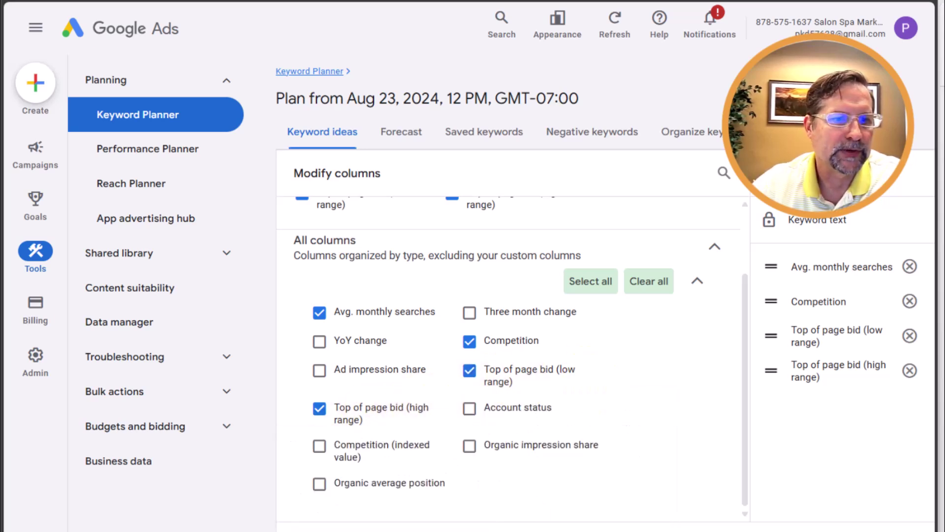
Apply the columns to show monthly searches, competition and top-of-page bids
left_click(492, 527)
scroll(580, 469, "down", 5)
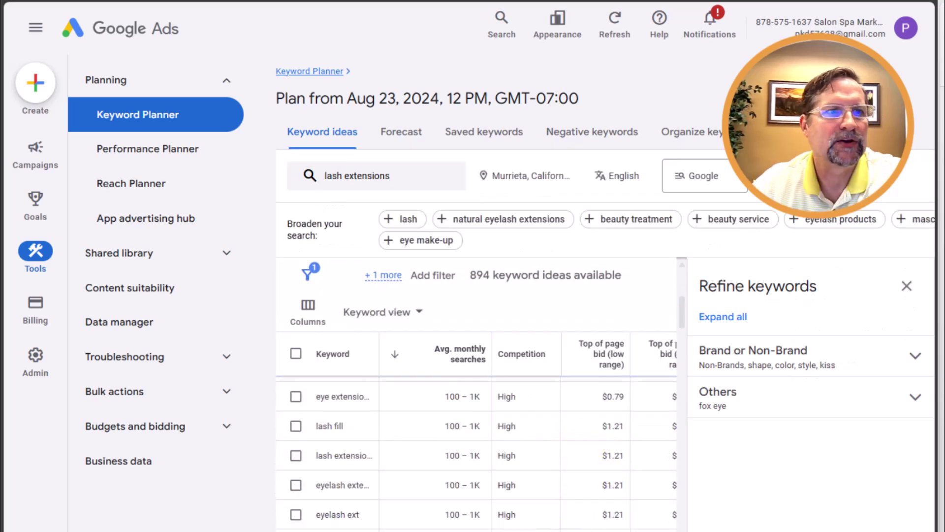
scroll(480, 432, "right", 1)
scroll(476, 453, "up", 2)
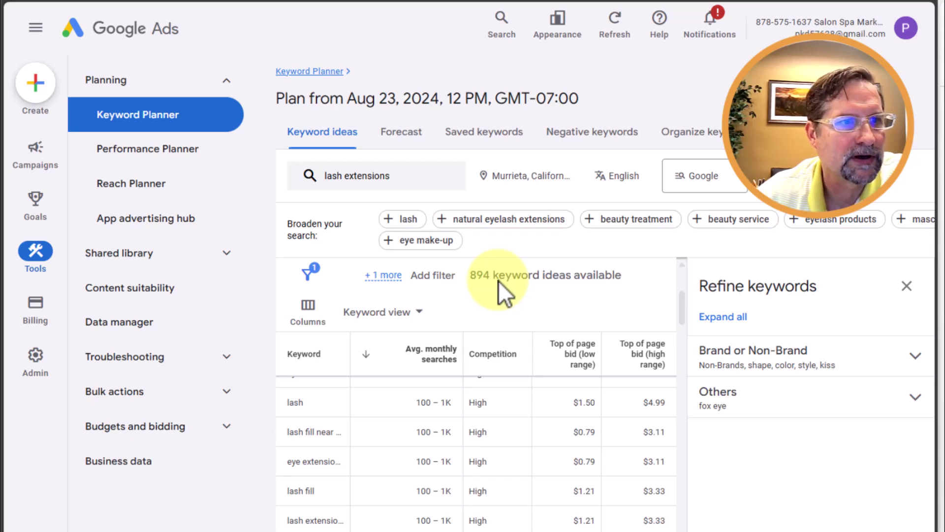
scroll(499, 280, "down", 2)
Add a Keyword text filter for ideas containing 'studio'
left_click(428, 193)
left_click(397, 346)
left_click(385, 350)
type("sud")
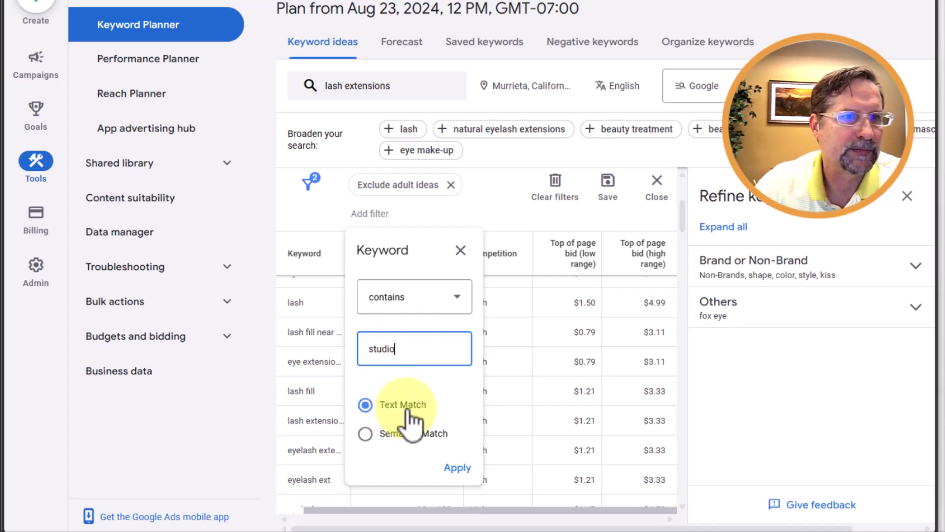
left_click(457, 468)
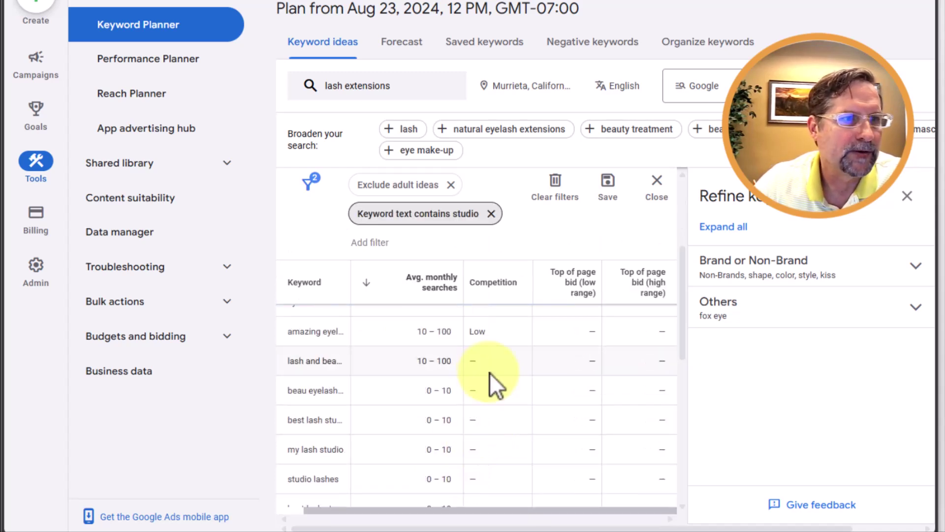
Widen the Keyword column and scan the studio ideas like 'eyelash studio'
left_click_drag(350, 295, 430, 295)
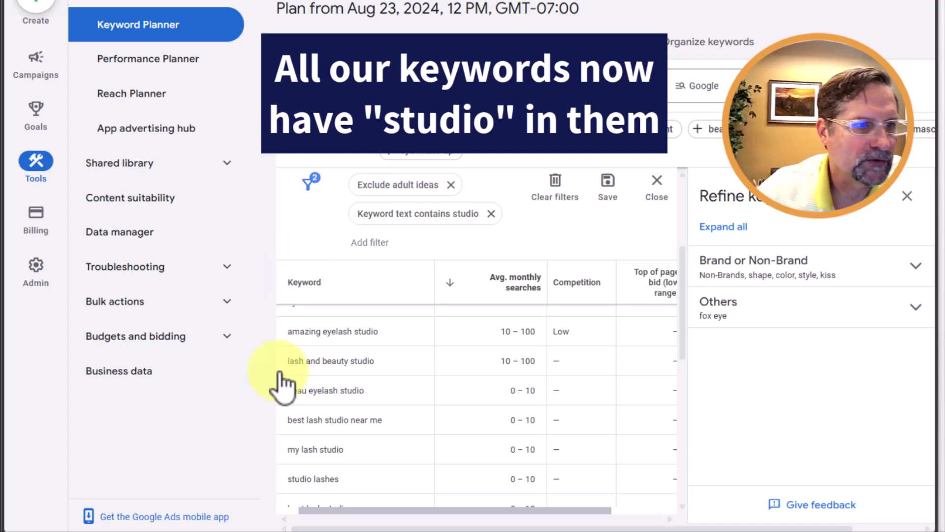
scroll(401, 433, "down", 7)
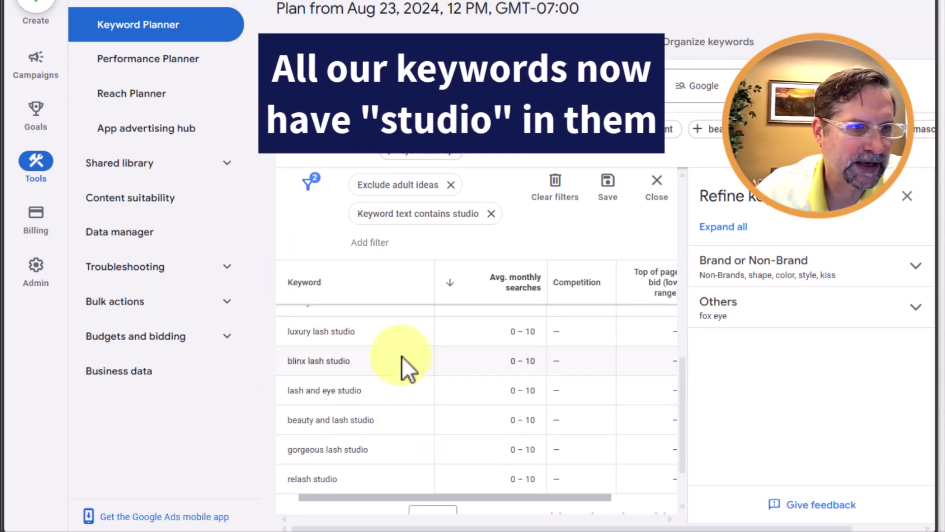
scroll(408, 418, "up", 3)
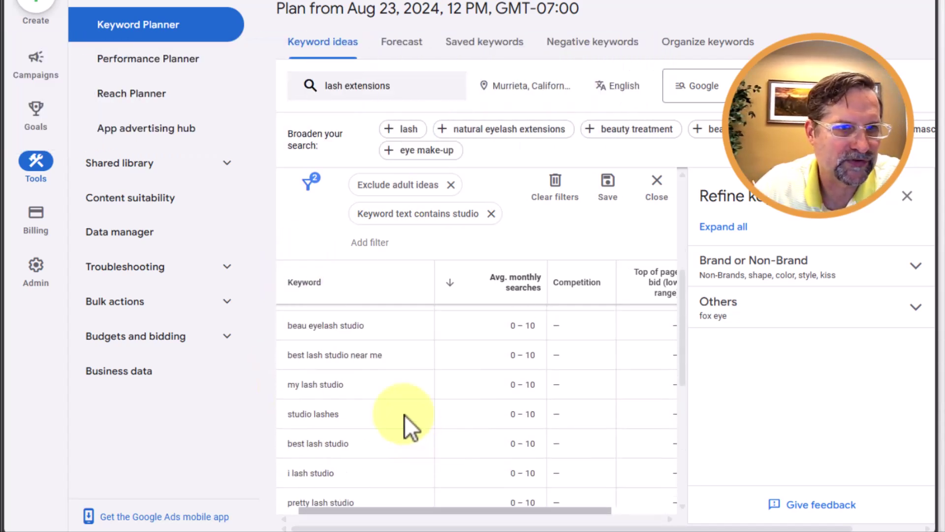
scroll(401, 431, "up", 3)
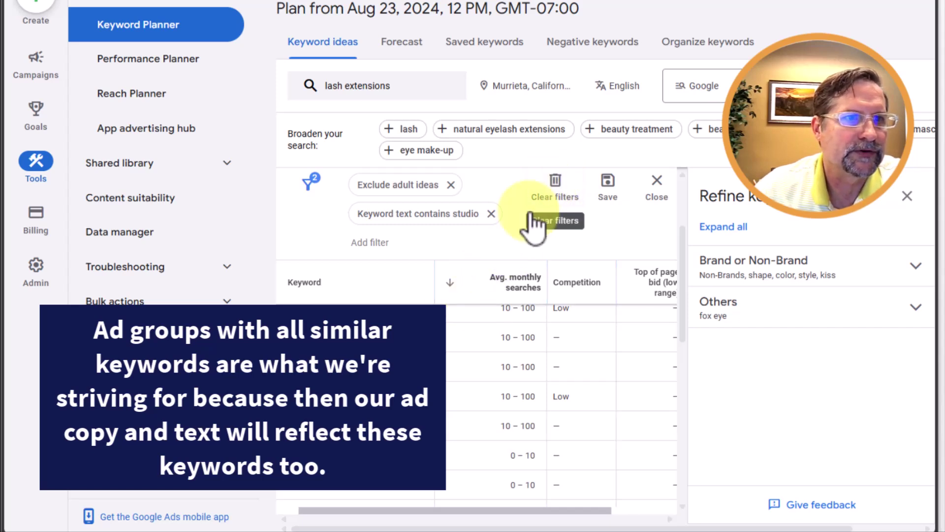
Remove the studio text filter and add a Semantic Match Keyword filter for 'studio'
left_click(491, 213)
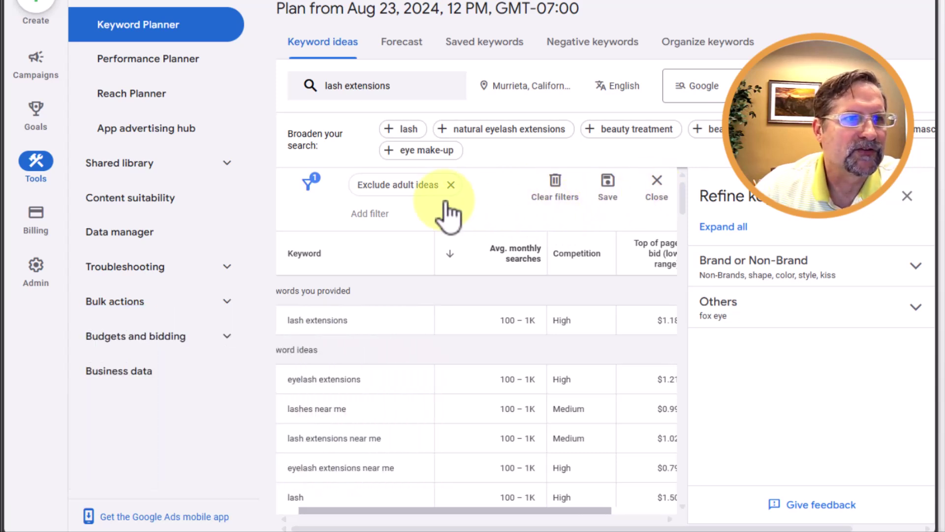
left_click(372, 213)
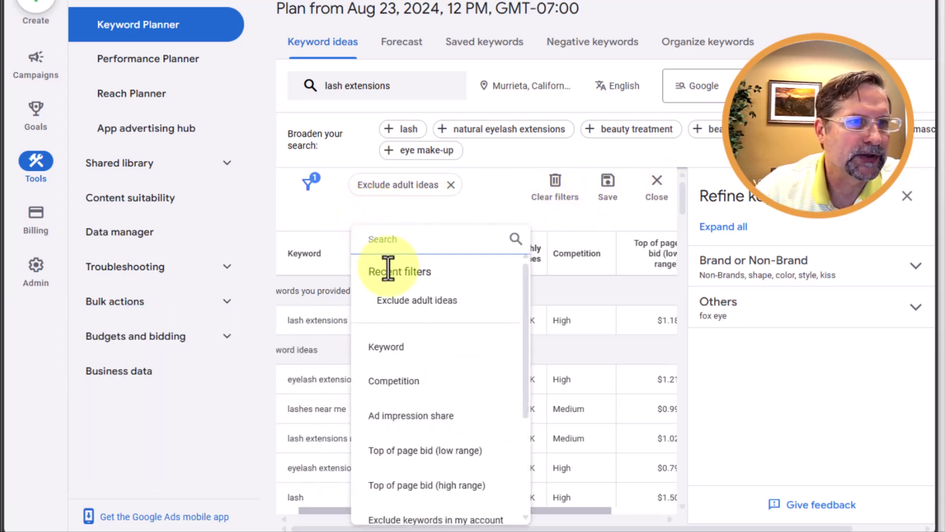
left_click(386, 347)
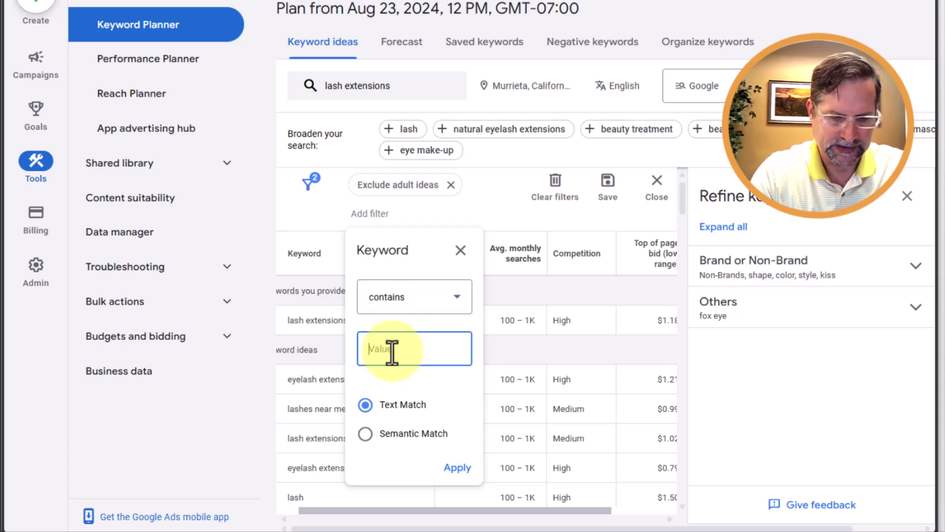
type("st")
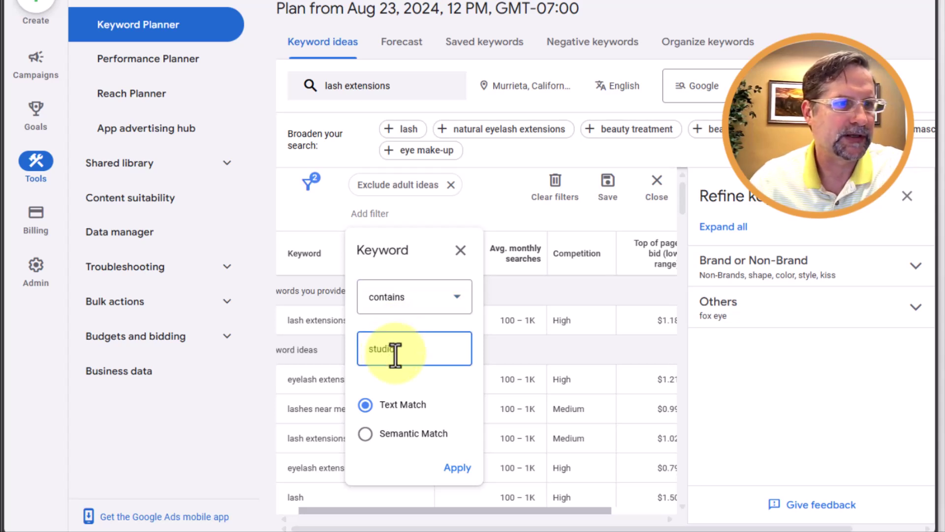
type("udio")
left_click(366, 436)
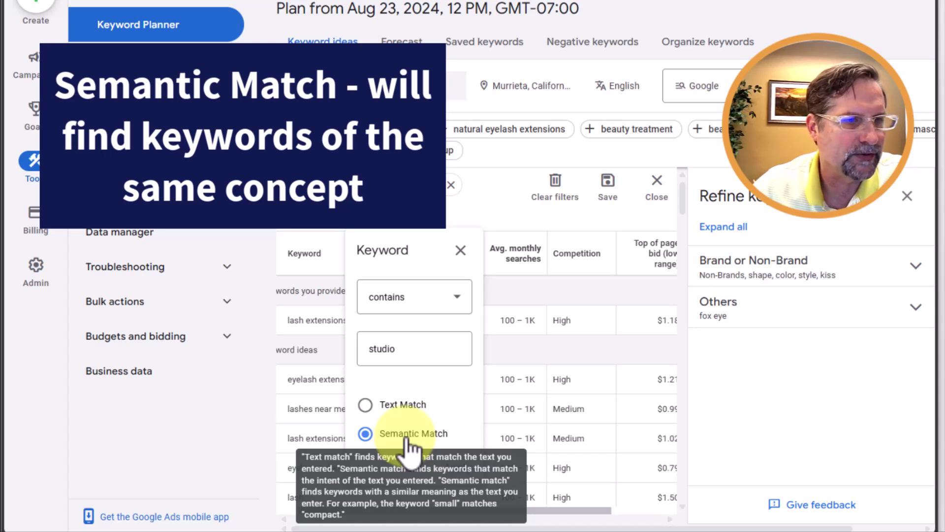
left_click(422, 404)
left_click(396, 433)
left_click(457, 466)
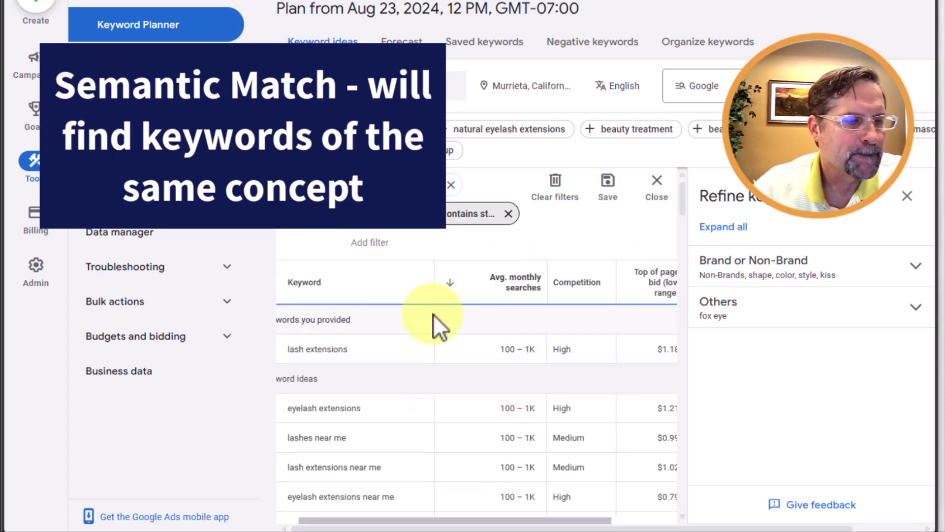
Scroll through related ideas such as 'lash shop near me' and 'brow lash bar'
scroll(404, 392, "down", 10)
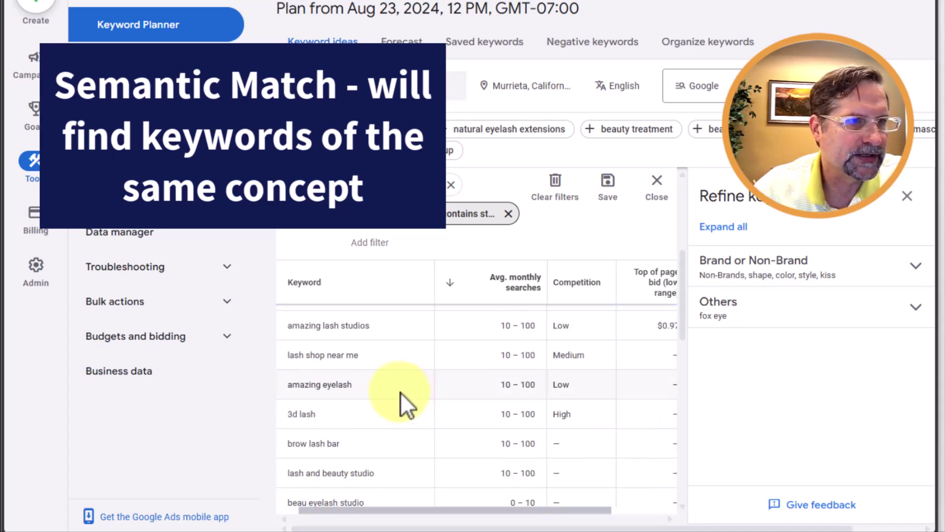
scroll(395, 413, "up", 10)
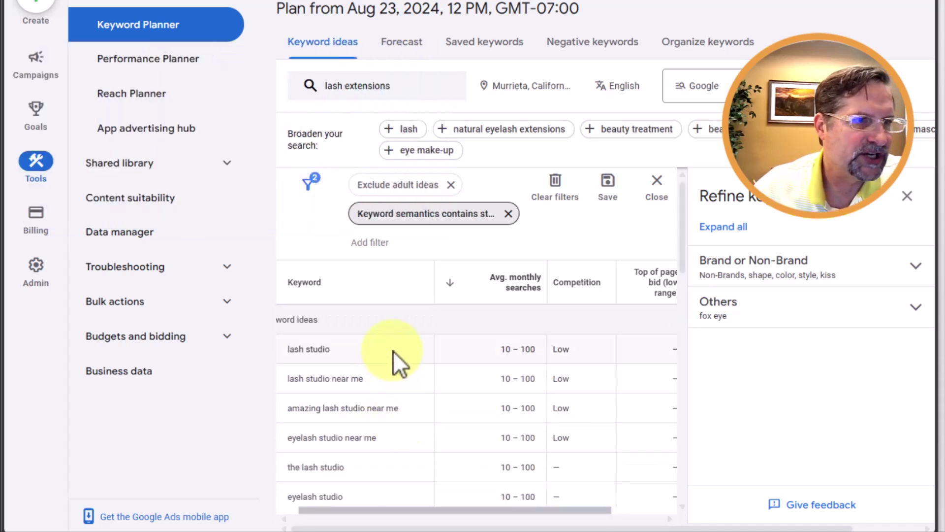
scroll(393, 355, "down", 8)
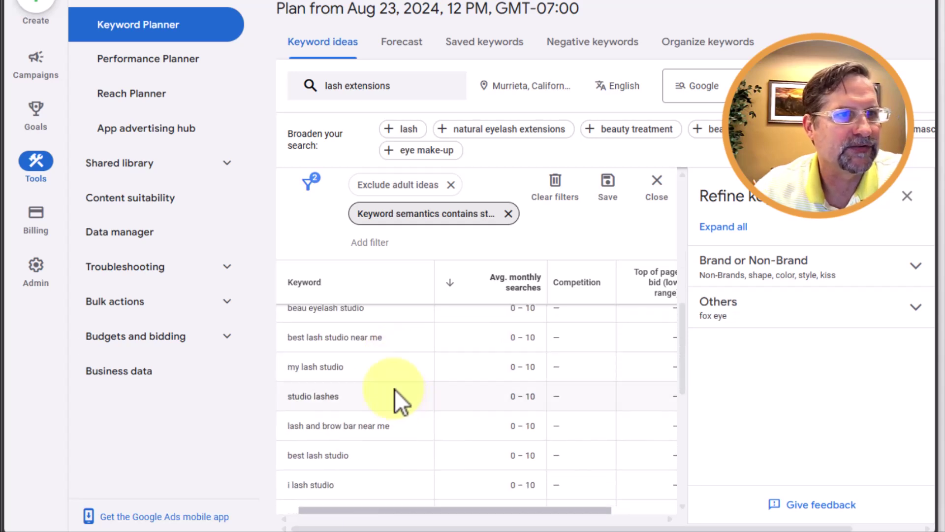
scroll(400, 412, "up", 4)
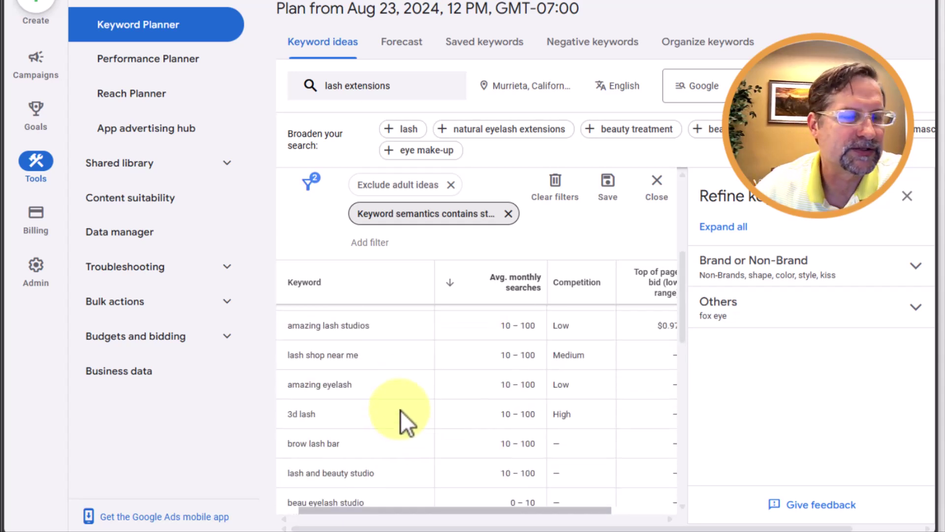
scroll(400, 410, "up", 5)
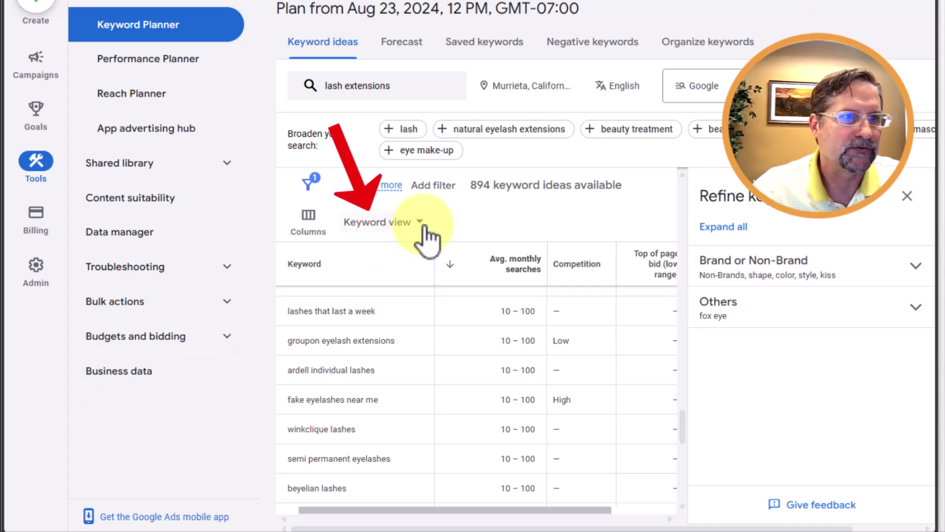
Switch the keyword ideas layout to Grouped view
left_click(405, 228)
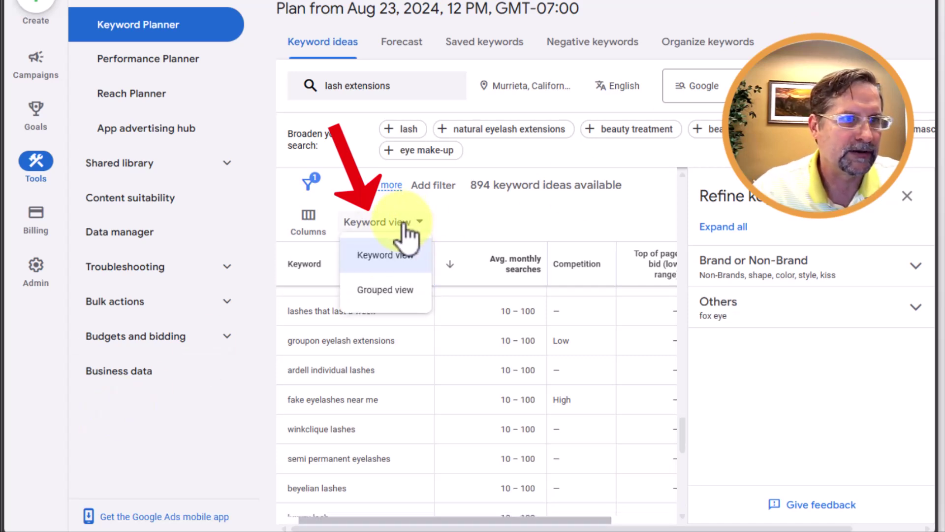
left_click(379, 290)
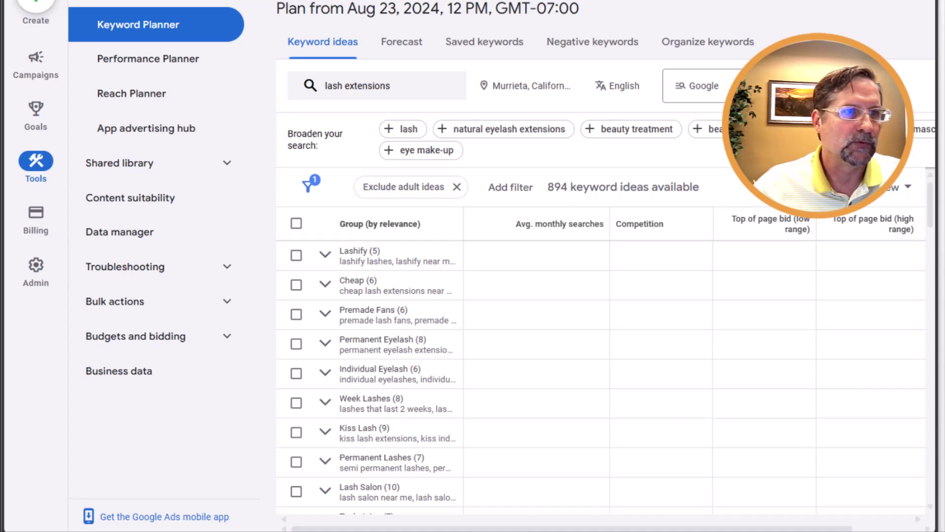
left_click(325, 255)
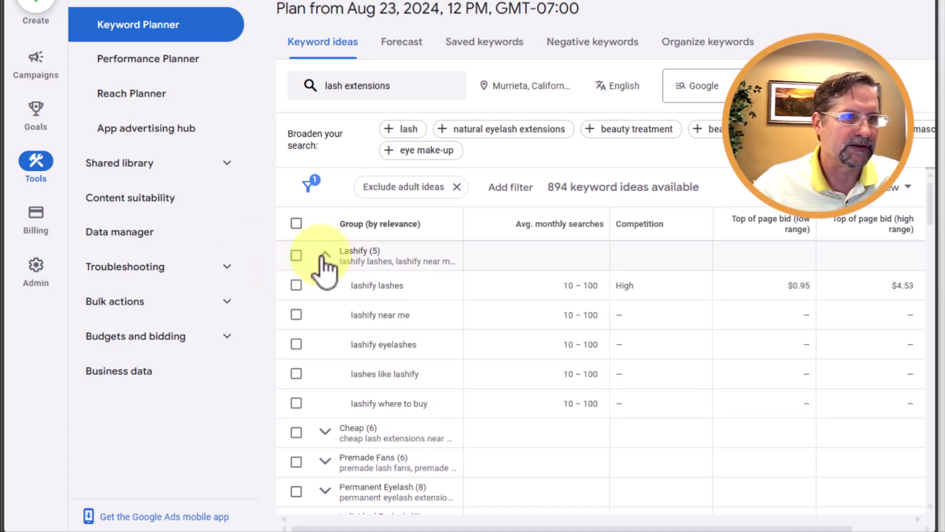
left_click(335, 257)
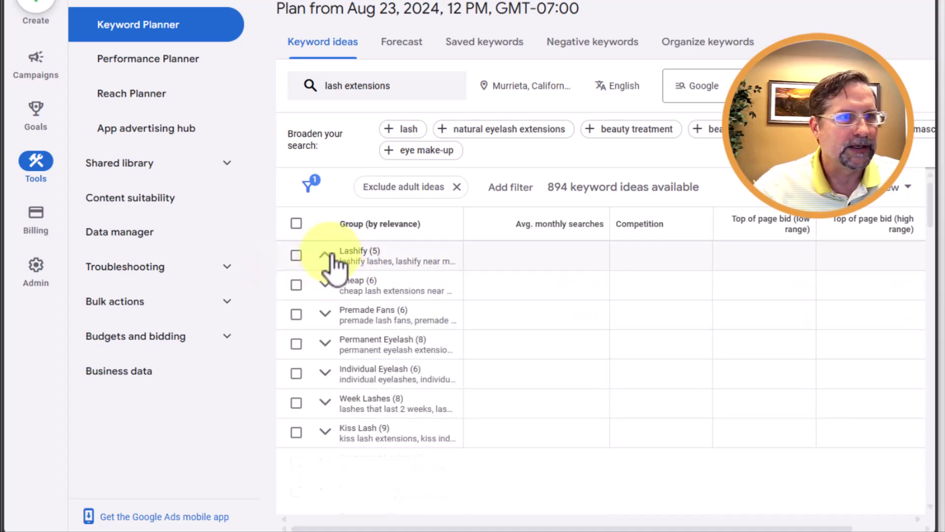
scroll(384, 276, "down", 1)
scroll(384, 280, "up", 1)
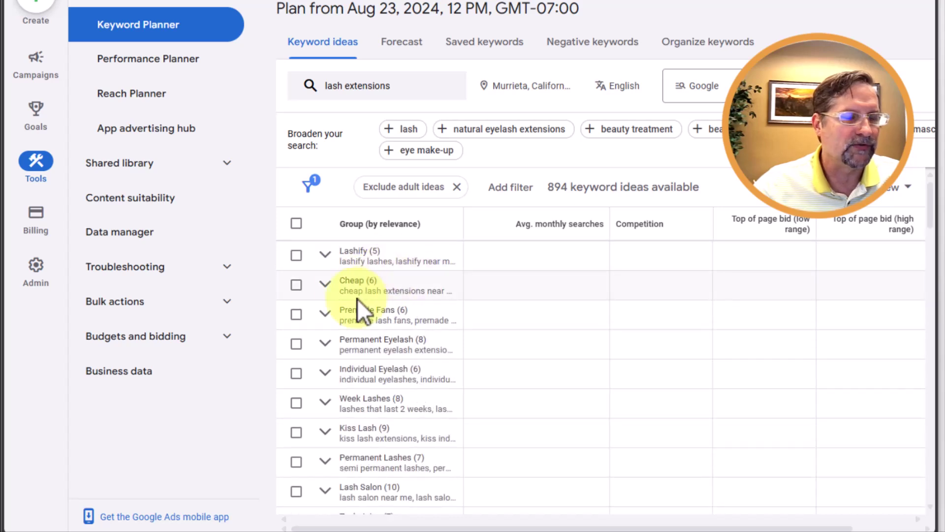
left_click(324, 285)
left_click(325, 285)
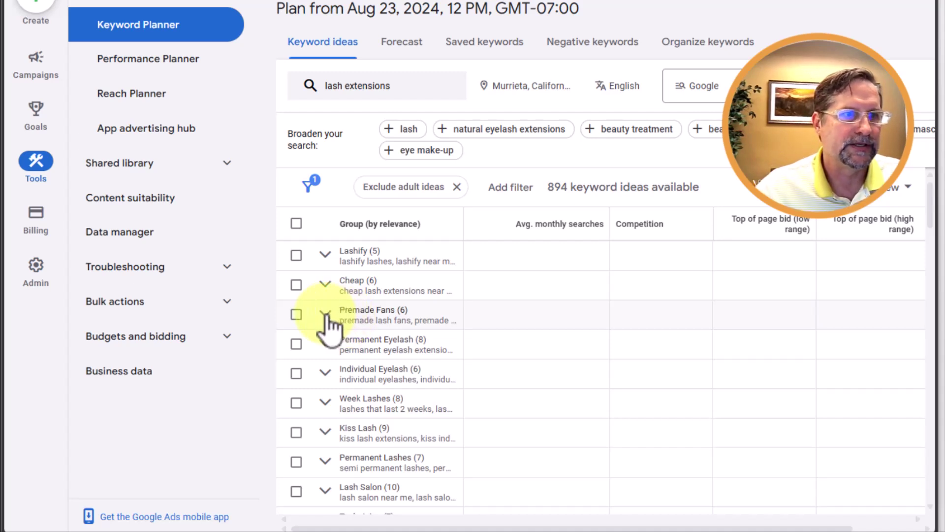
left_click(325, 314)
left_click(325, 314)
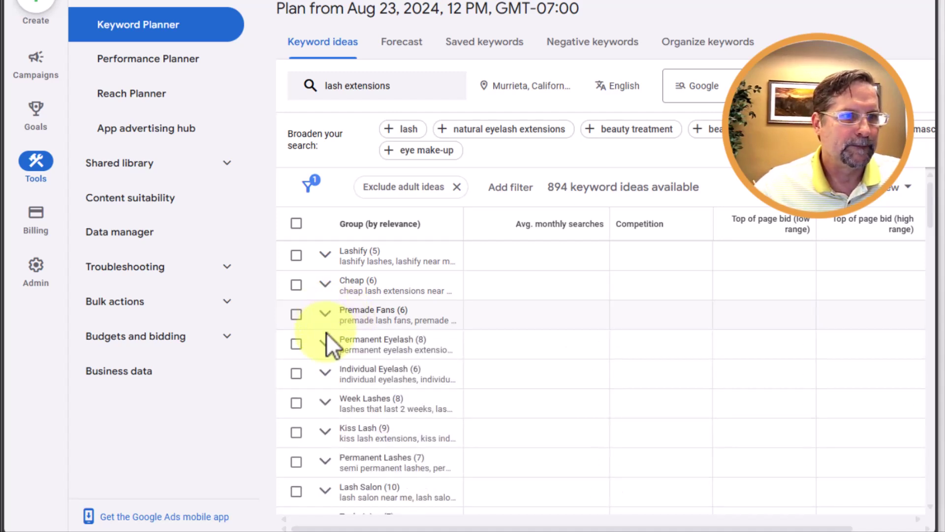
left_click(325, 345)
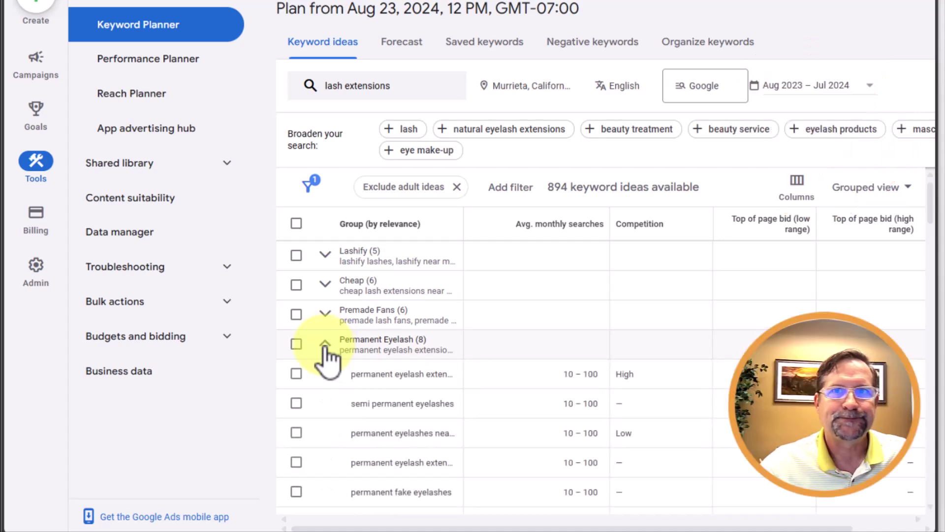
left_click(325, 345)
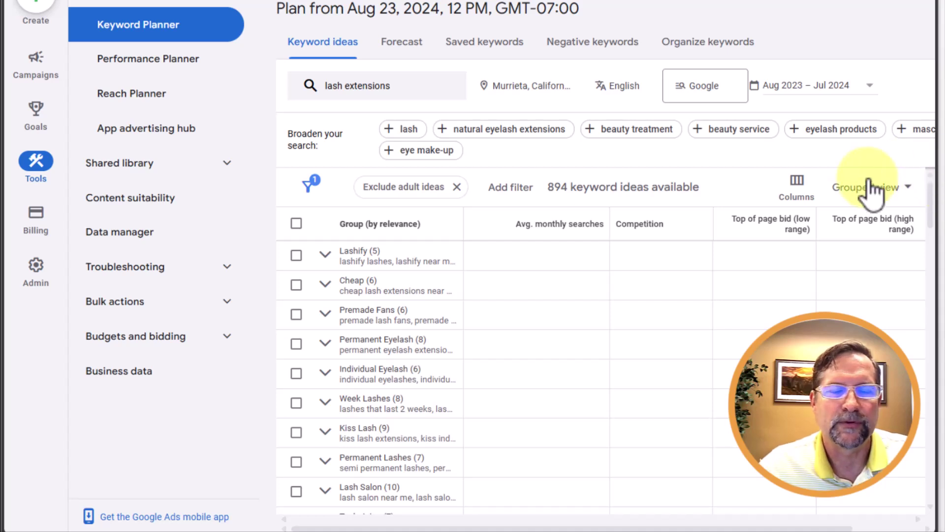
Return the results to Keyword view and briefly check the Others refinement
left_click(907, 189)
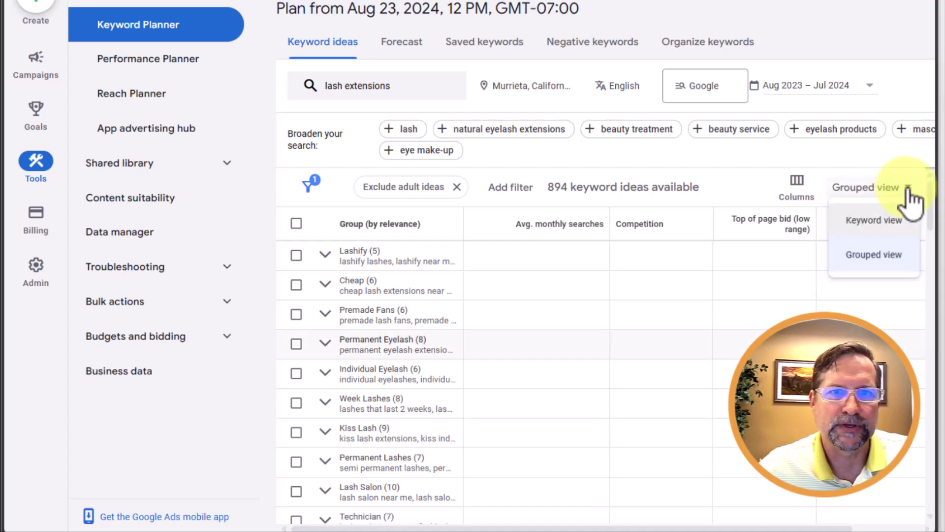
left_click(884, 223)
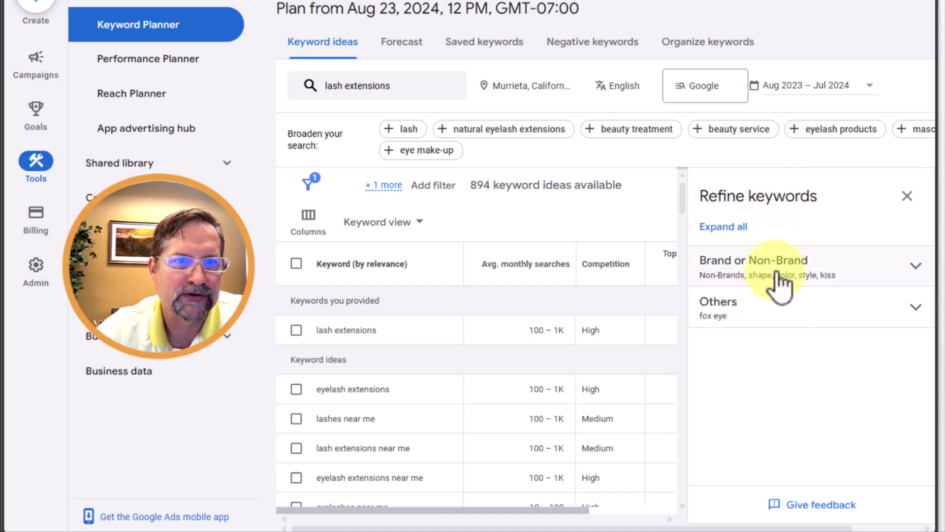
left_click(755, 320)
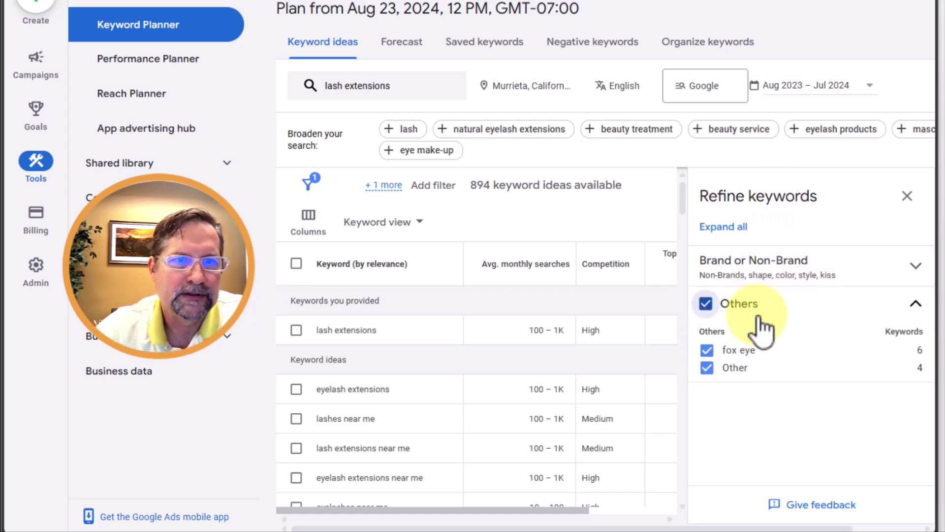
left_click(767, 305)
Expand Brand or Non-Brand and show 20 more brands like kiss, groupon and lash envy
left_click(767, 273)
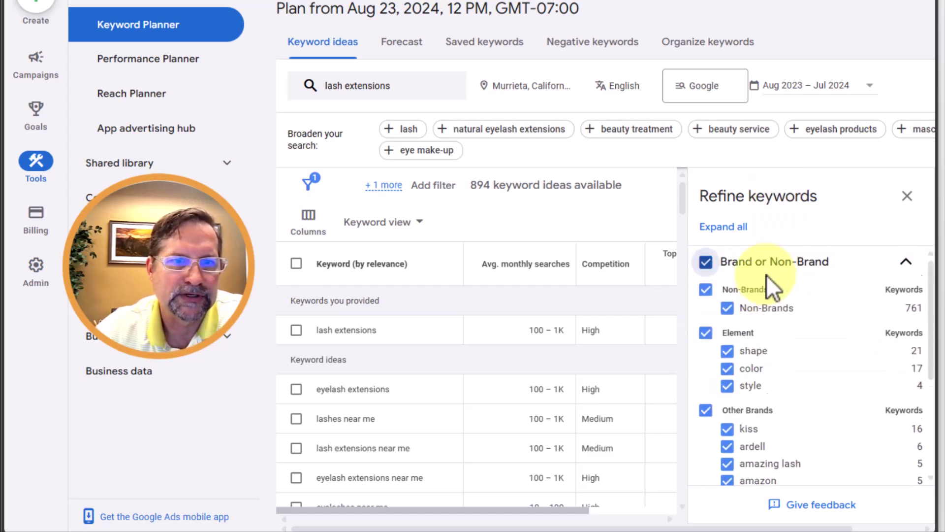
scroll(790, 418, "down", 4)
scroll(800, 408, "up", 1)
scroll(802, 409, "down", 2)
left_click(797, 426)
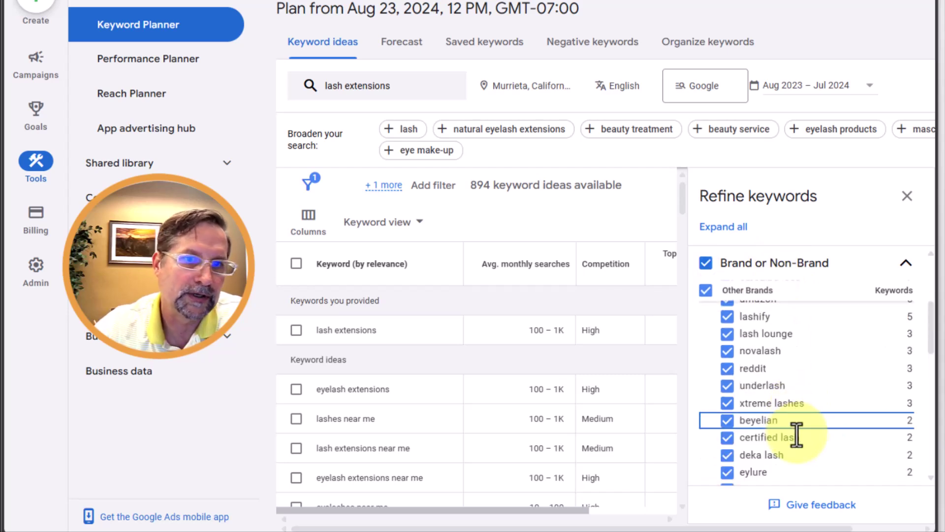
scroll(796, 433, "up", 4)
scroll(801, 430, "down", 3)
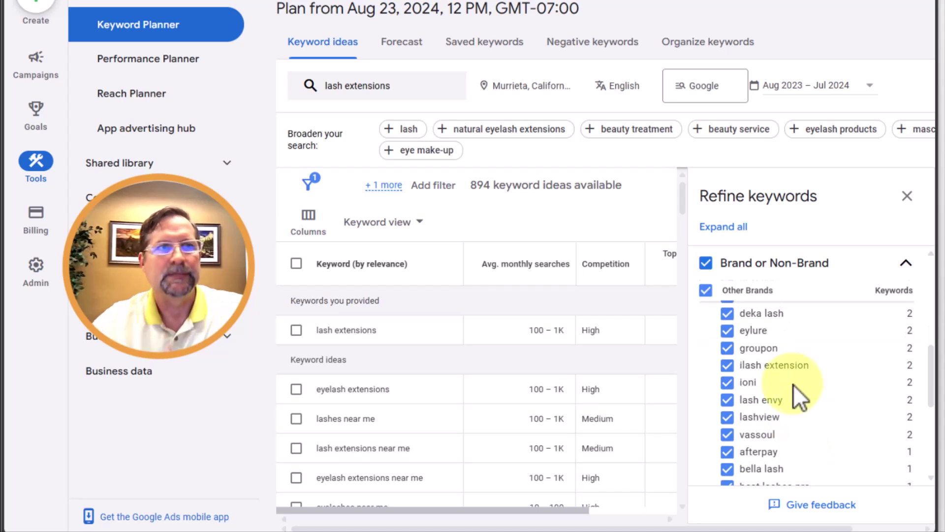